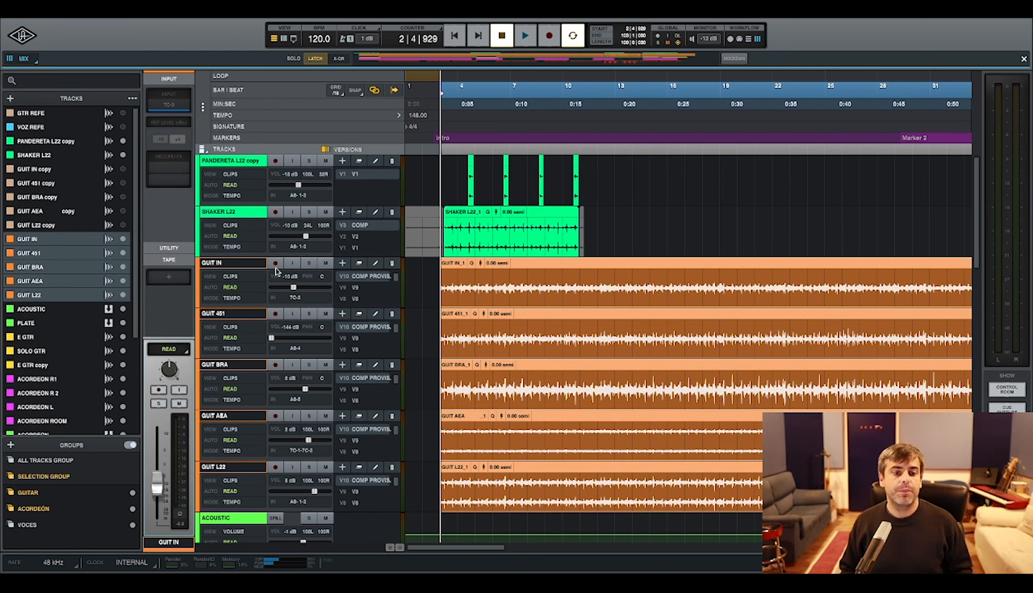
Look at the automation mode choices on the GUIT IN track and on the guitar channels in the mixer
{"action": "left_click", "coordinate": [229, 288]}
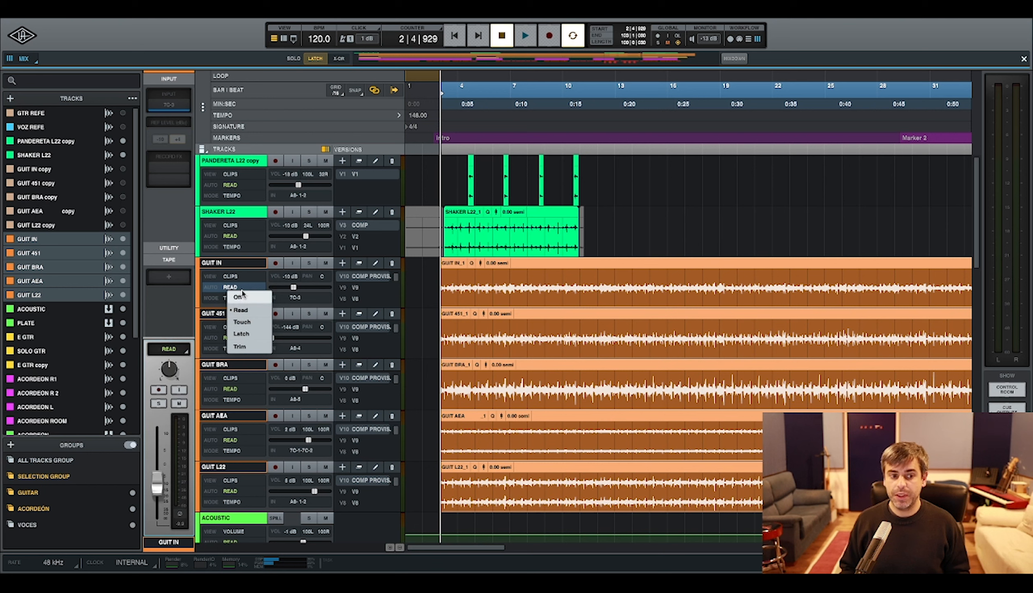
{"action": "left_click", "coordinate": [231, 264]}
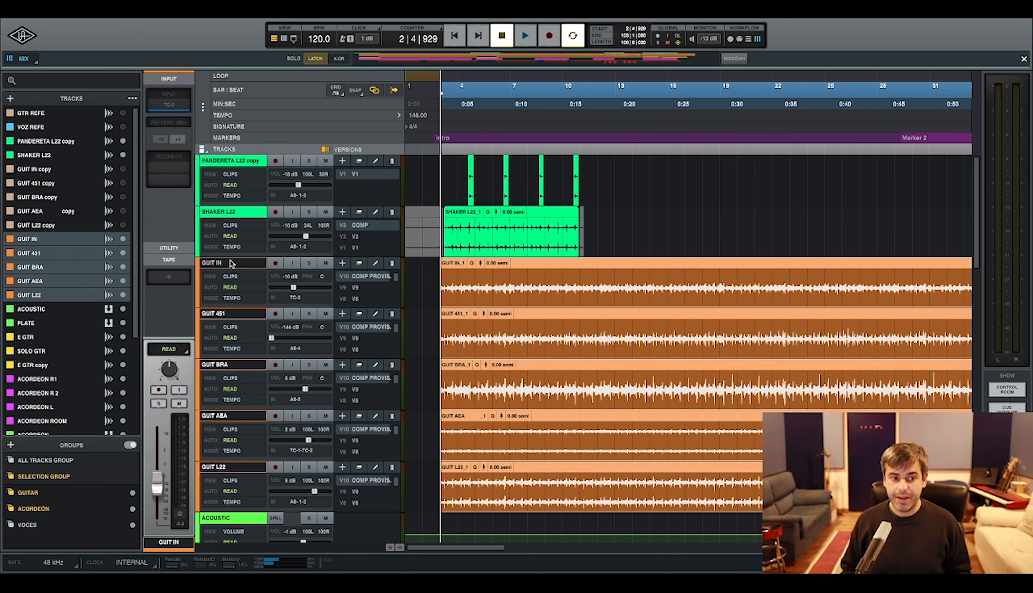
{"action": "key", "text": "super+equal"}
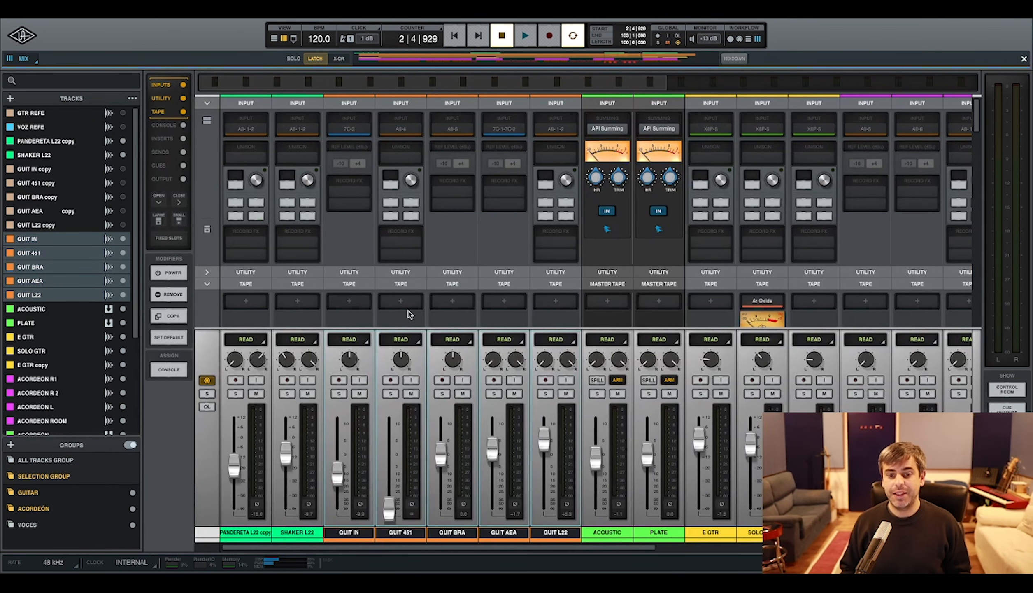
{"action": "left_click", "coordinate": [460, 341]}
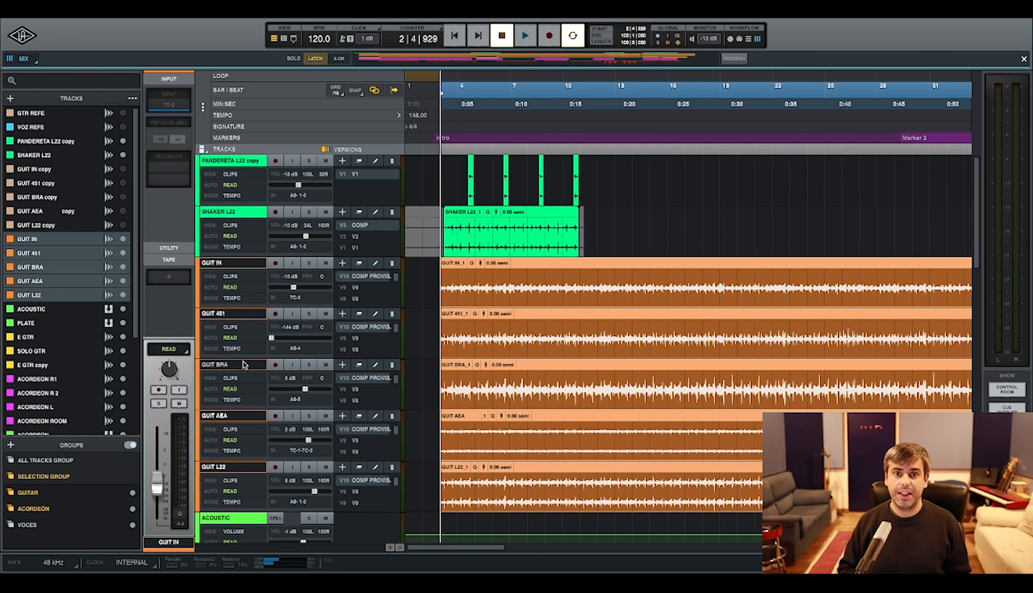
Show volume automation on the guitar tracks, draw a wavy freehand volume curve on GUIT IN from about bar 7 to 20, and play it
{"action": "key", "text": "minus"}
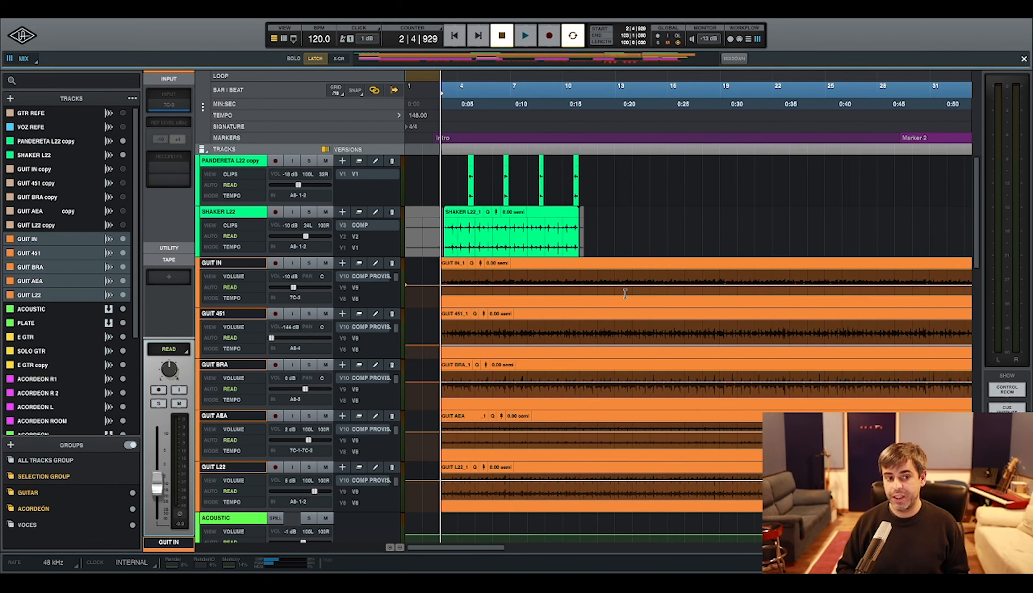
{"action": "key", "text": "minus"}
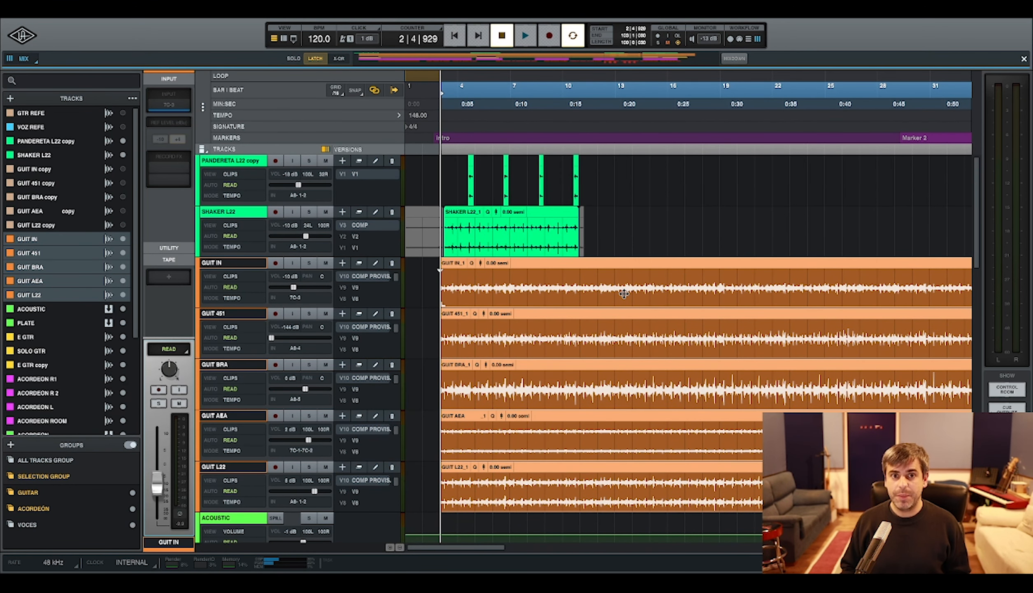
{"action": "left_click", "coordinate": [232, 276]}
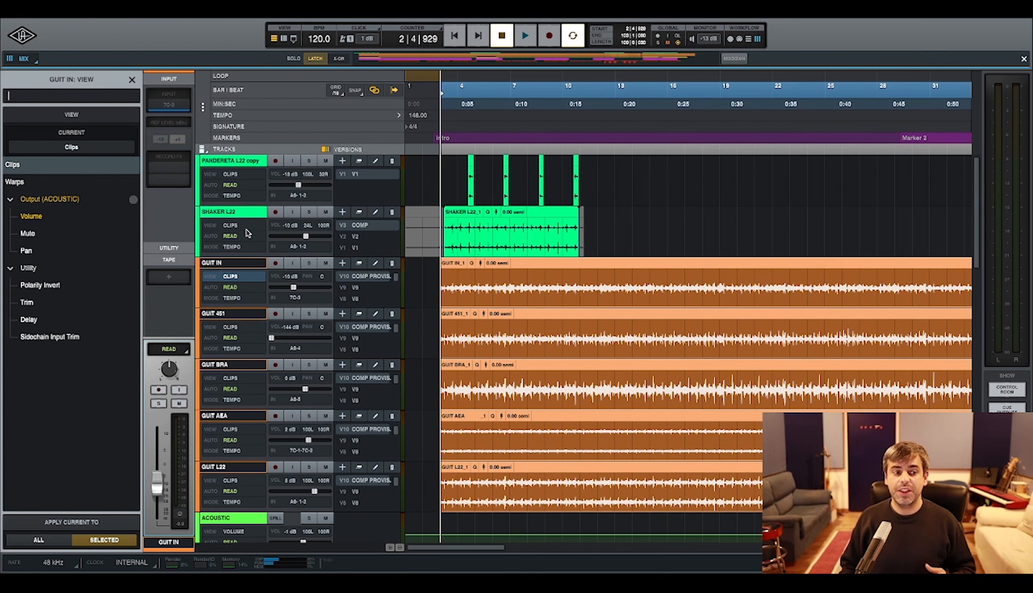
{"action": "left_click", "coordinate": [73, 213]}
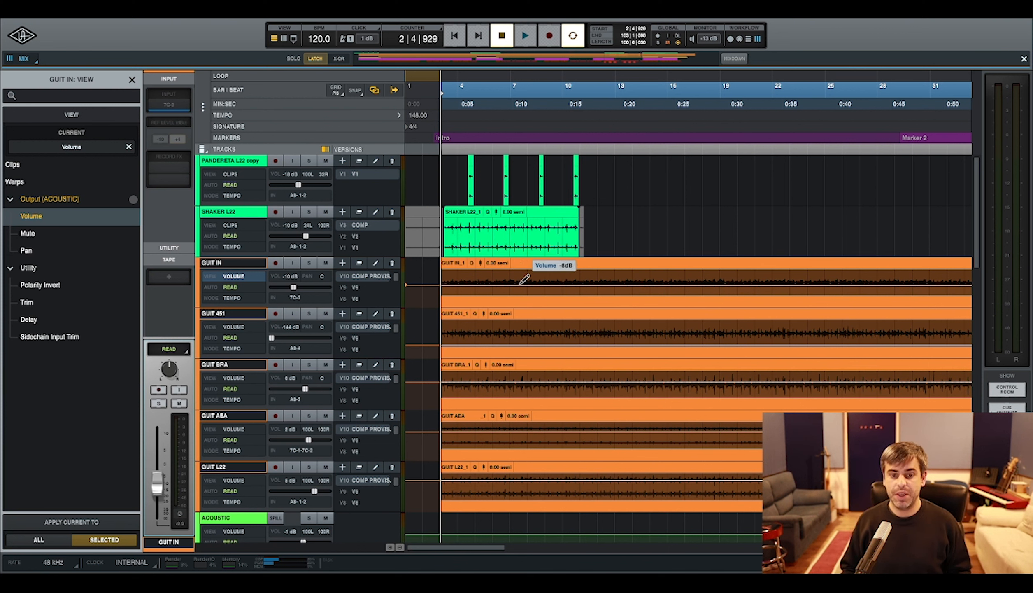
{"action": "mouse_move", "coordinate": [524, 279]}
{"action": "left_mouse_down"}
{"action": "mouse_move", "coordinate": [576, 288]}
{"action": "mouse_move", "coordinate": [632, 275]}
{"action": "mouse_move", "coordinate": [655, 293]}
{"action": "mouse_move", "coordinate": [693, 274]}
{"action": "mouse_move", "coordinate": [730, 291]}
{"action": "mouse_move", "coordinate": [745, 285]}
{"action": "left_mouse_up"}
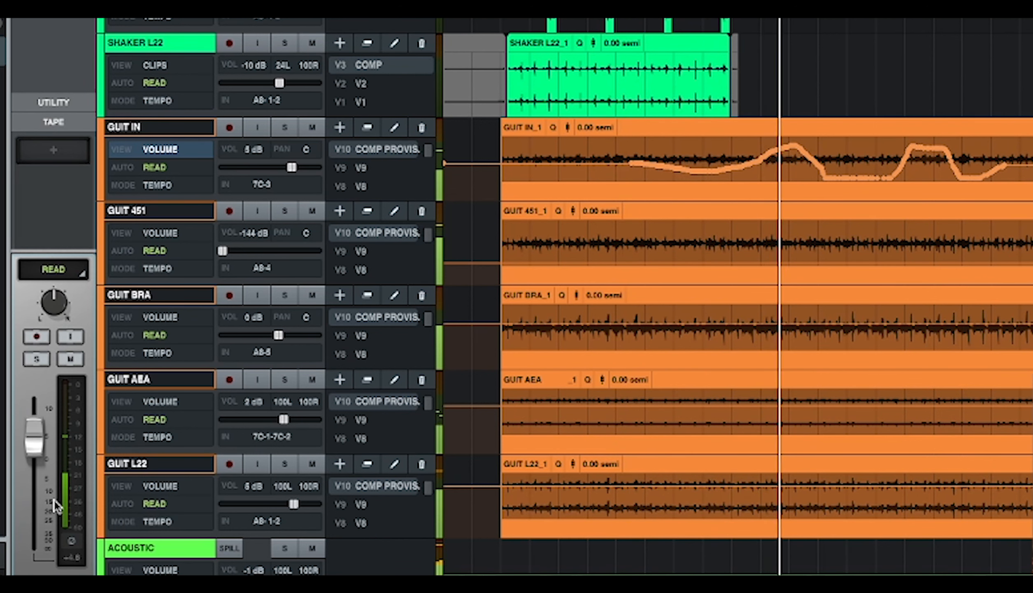
{"action": "key", "text": "space"}
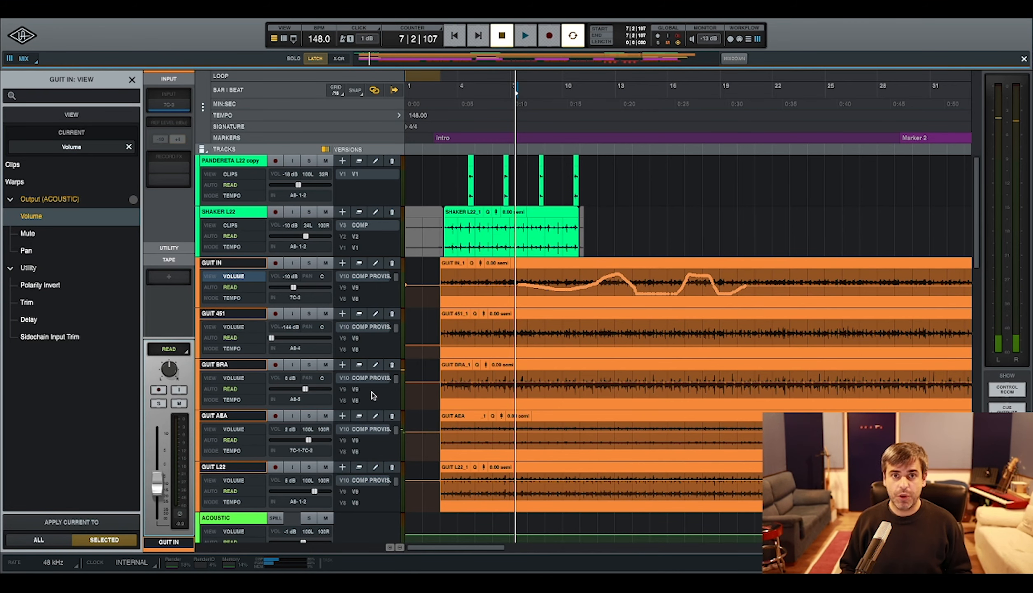
Delete the drawn volume automation curve from the GUIT IN track
{"action": "left_click_drag", "start_coordinate": [756, 282], "coordinate": [511, 278]}
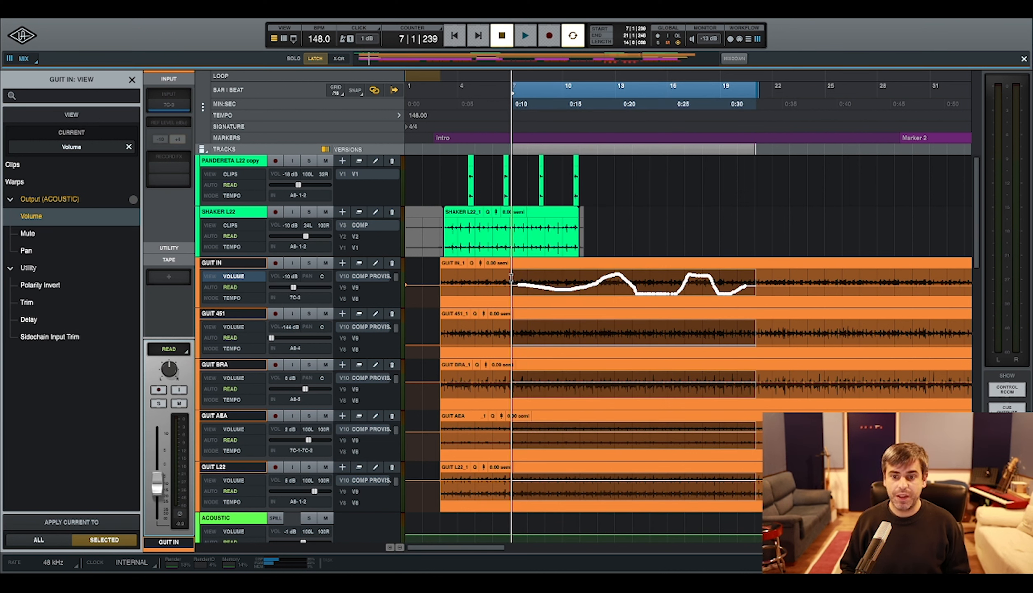
{"action": "key", "text": "Delete"}
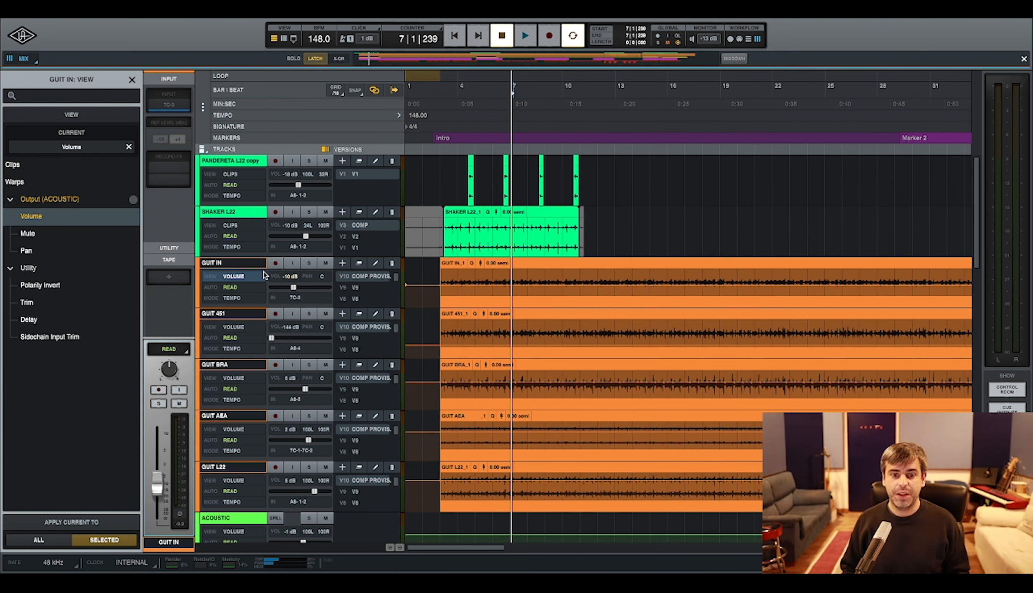
Add pan automation points on GUIT IN between about bars 5 and 11, moving the pan left and then right
{"action": "left_click", "coordinate": [57, 251]}
{"action": "mouse_move", "coordinate": [483, 282]}
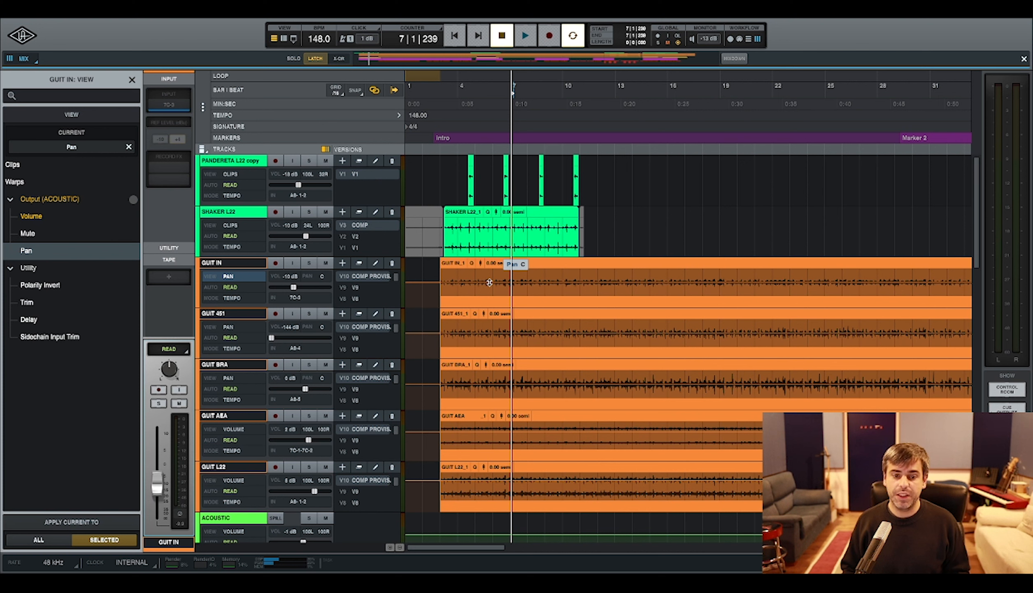
{"action": "left_click", "coordinate": [489, 283]}
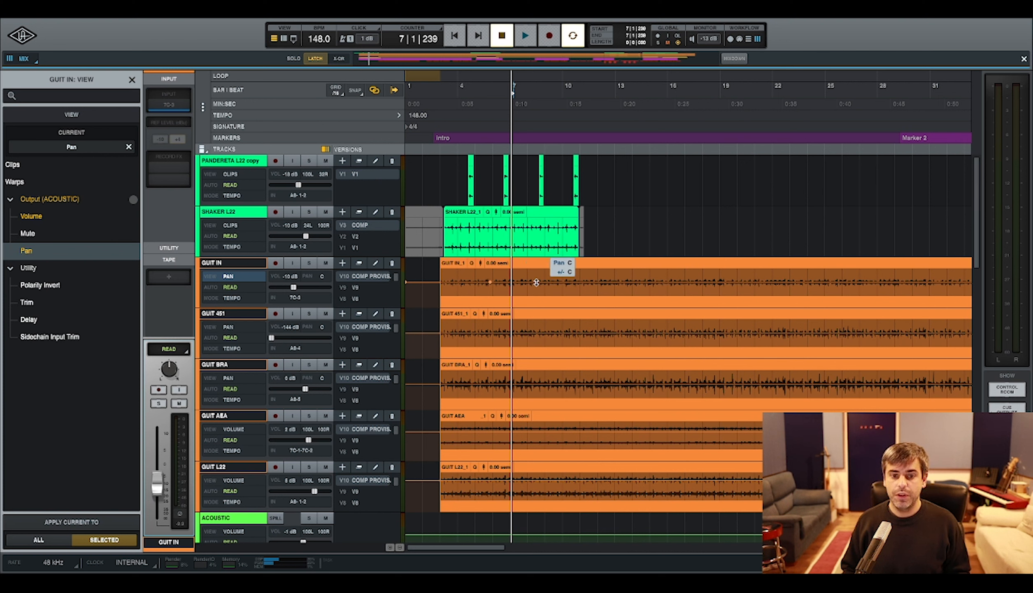
{"action": "left_click", "coordinate": [577, 283]}
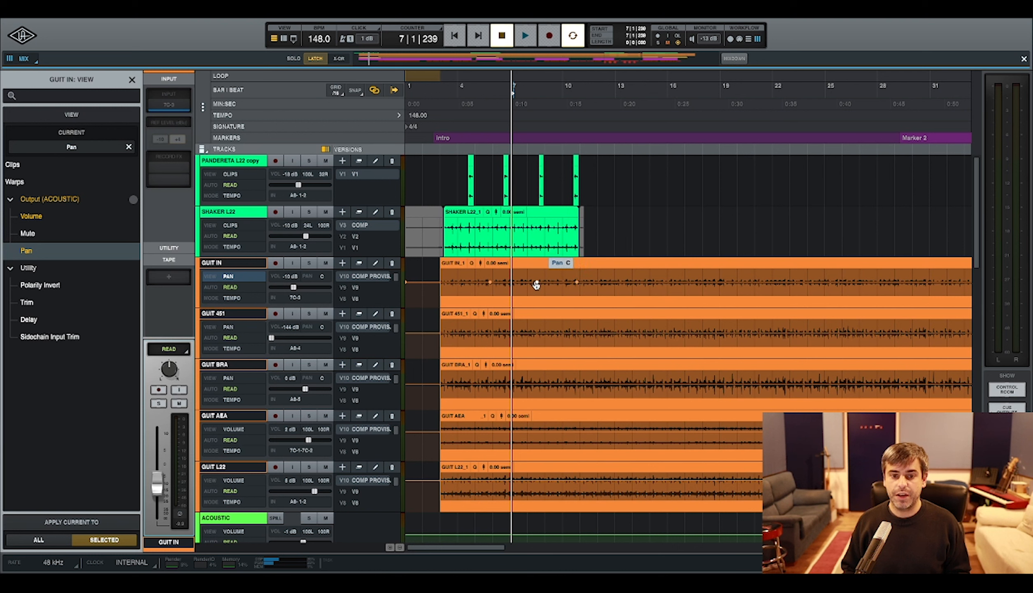
{"action": "left_click", "coordinate": [520, 274]}
{"action": "left_click", "coordinate": [548, 279]}
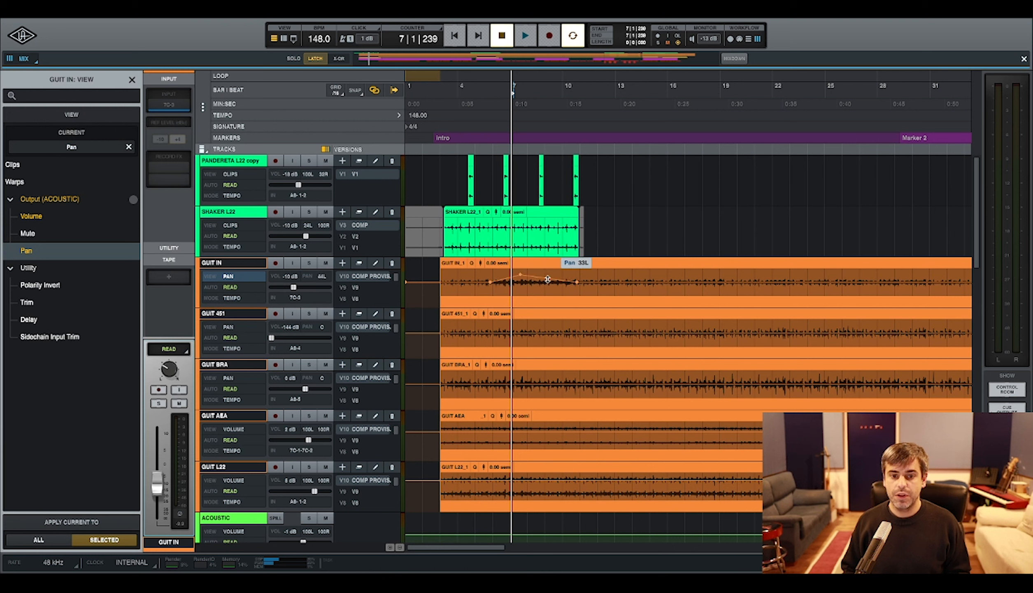
{"action": "left_click_drag", "start_coordinate": [548, 280], "coordinate": [537, 286]}
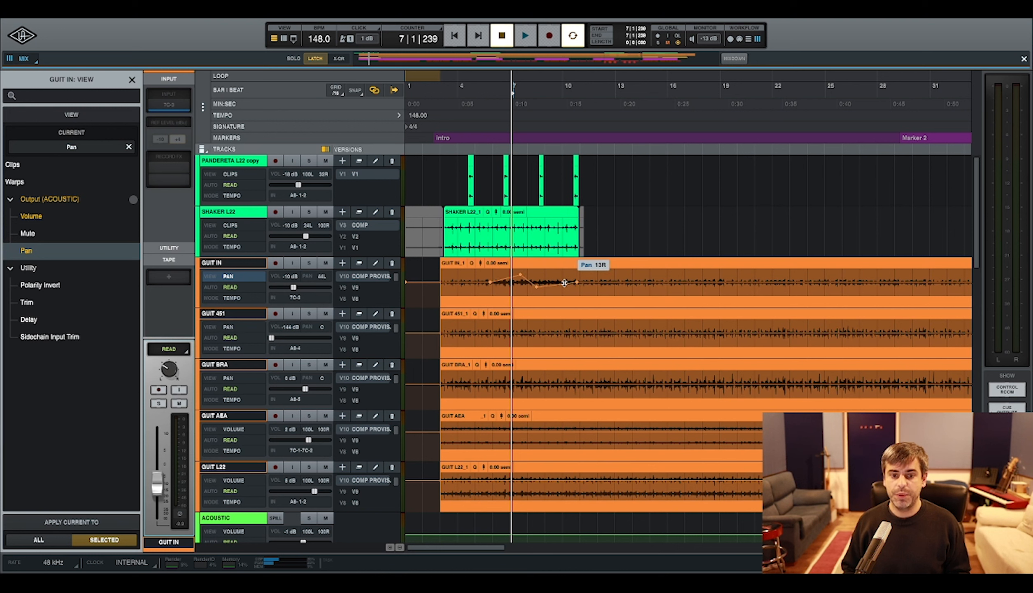
{"action": "left_click", "coordinate": [564, 287]}
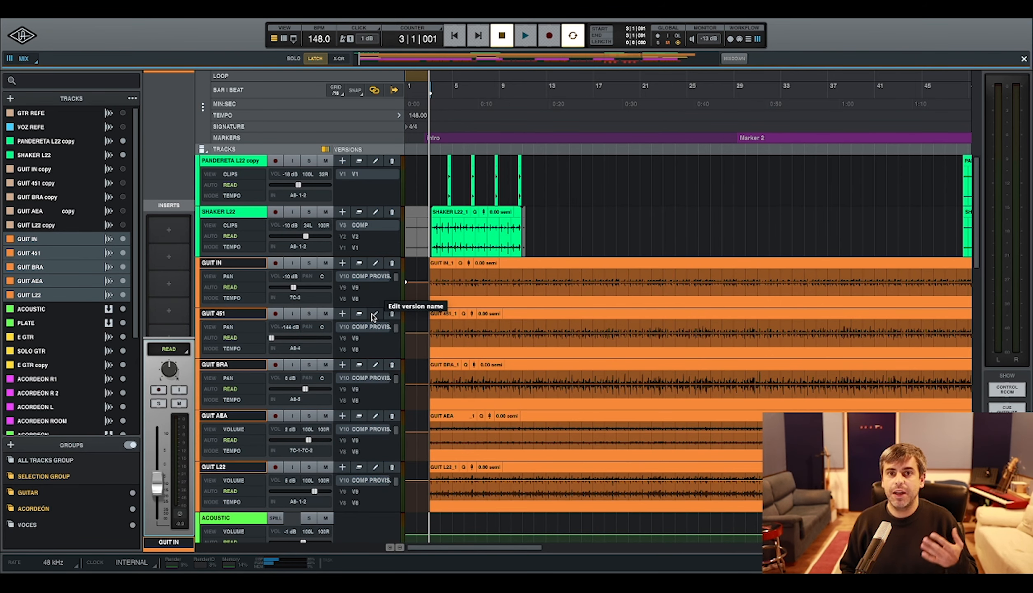
Open the Pro-Q 3 insert of the SHAKER L22 track and display its Band 1 Frequency automation lane
{"action": "left_click", "coordinate": [239, 218]}
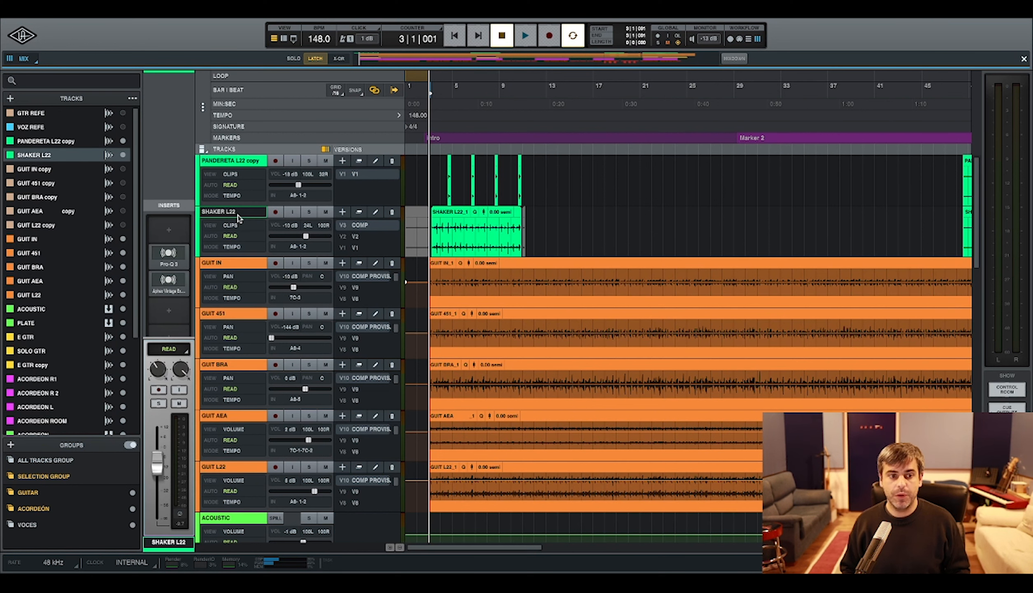
{"action": "left_click", "coordinate": [166, 250]}
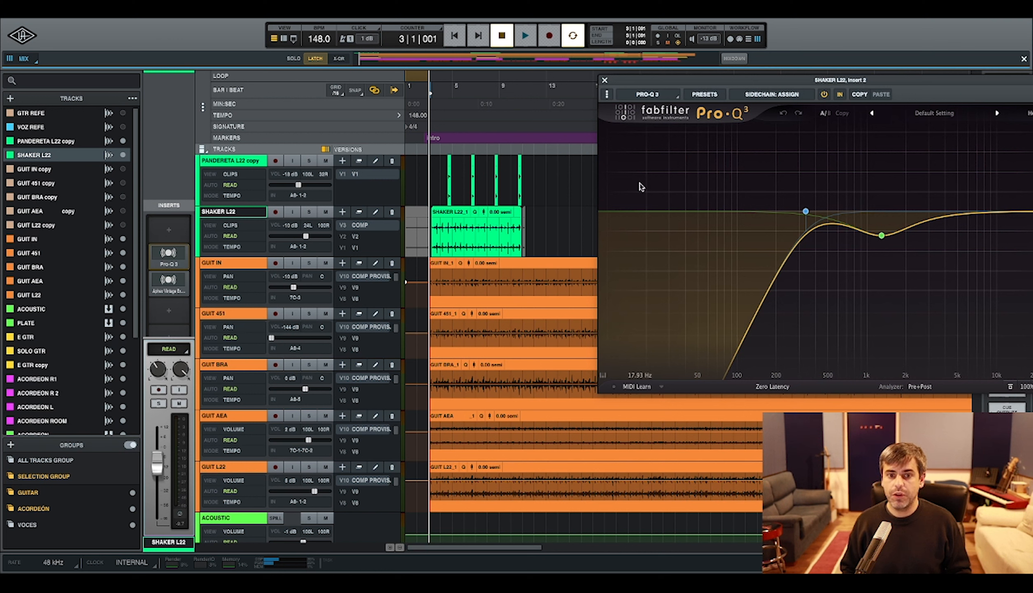
{"action": "left_click", "coordinate": [233, 227]}
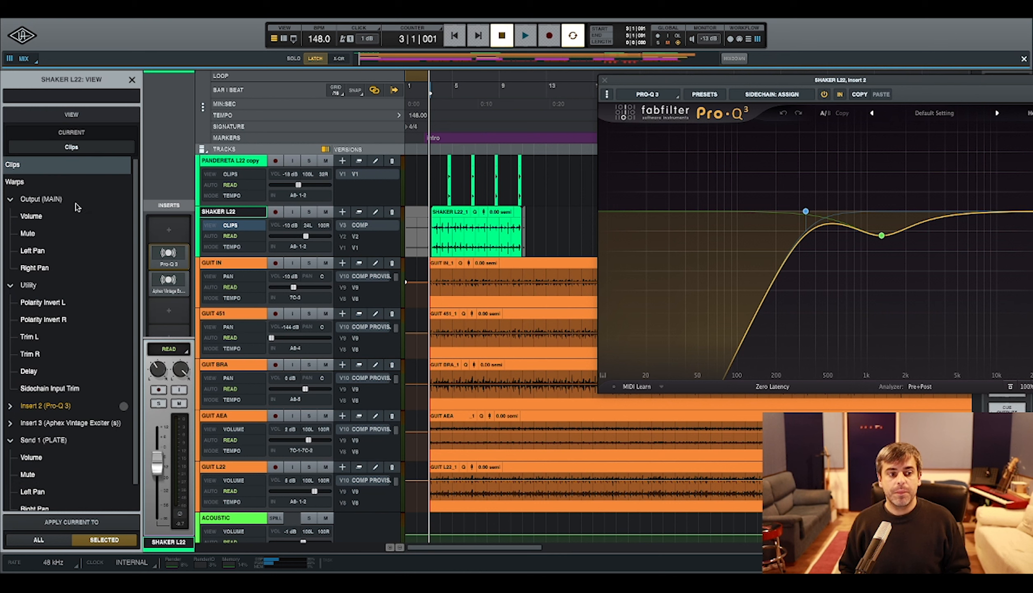
{"action": "scroll", "coordinate": [78, 195], "scroll_direction": "down", "scroll_amount": 1}
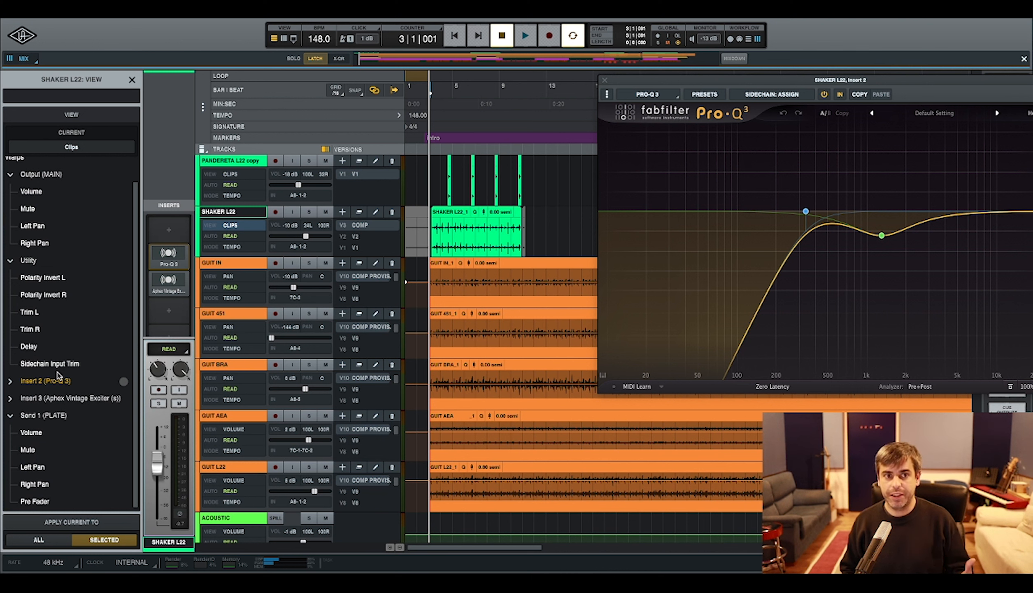
{"action": "left_click", "coordinate": [52, 383]}
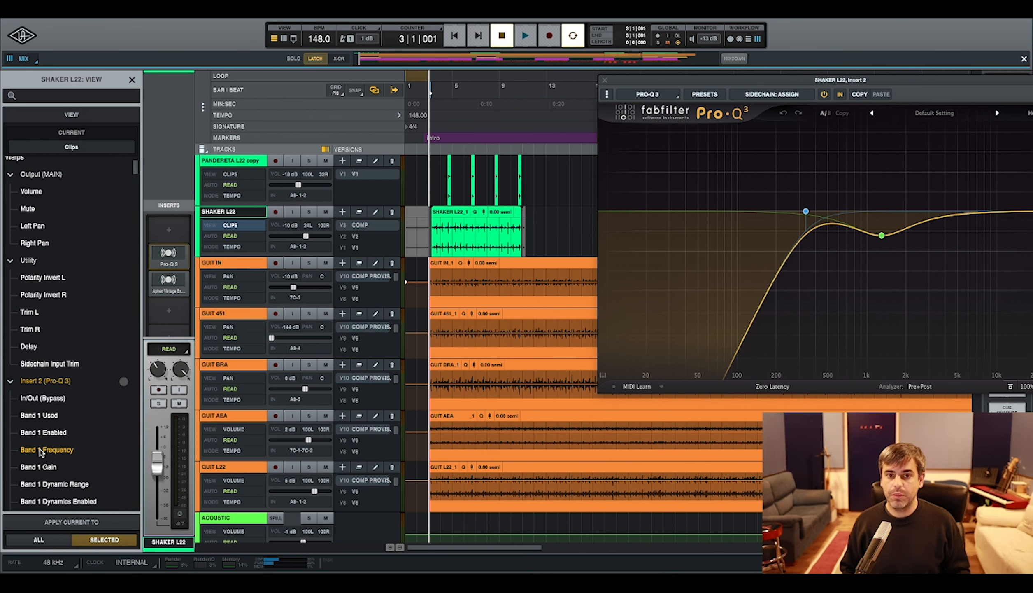
{"action": "left_click", "coordinate": [41, 450]}
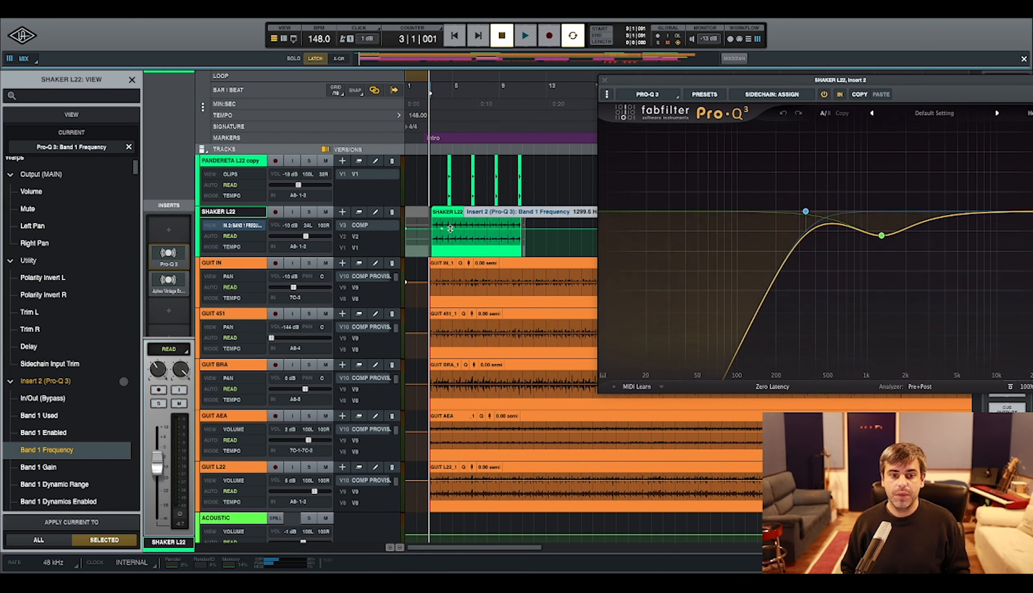
Add rising and falling Band 1 Frequency automation points over the start of the SHAKER L22 clip and play them back
{"action": "left_click", "coordinate": [451, 221]}
{"action": "left_click", "coordinate": [456, 238]}
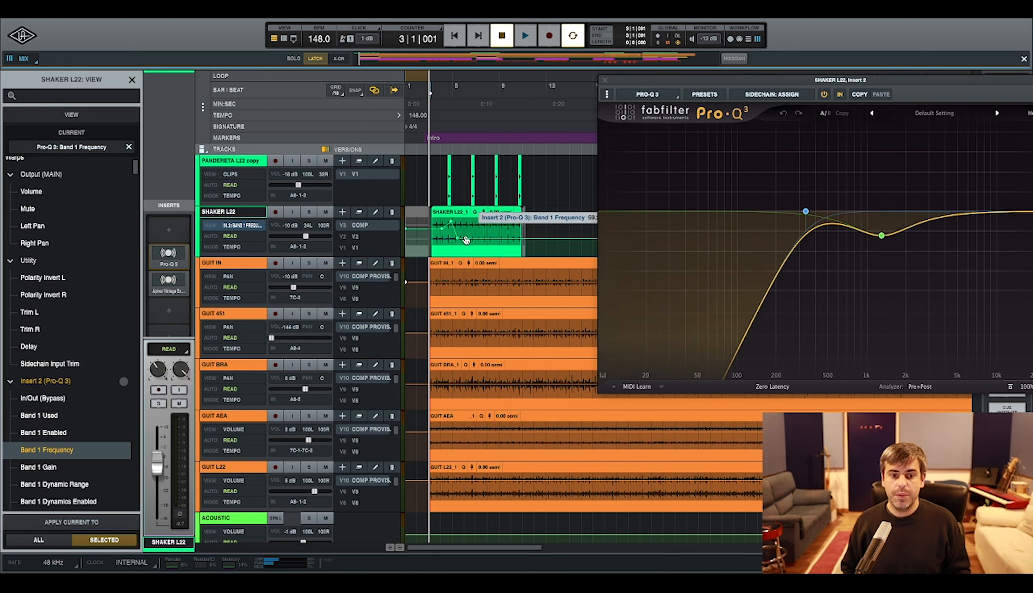
{"action": "left_click", "coordinate": [468, 218]}
{"action": "key", "text": "space"}
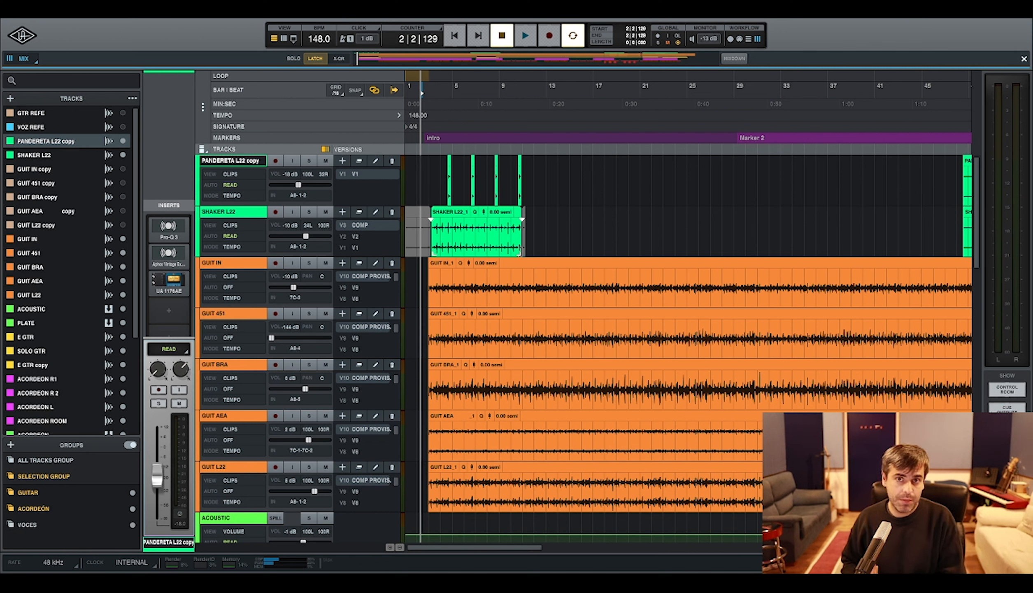
Check the automation parameter list of GUIT IN and set the guitar tracks' automation mode to Read
{"action": "left_click", "coordinate": [234, 288]}
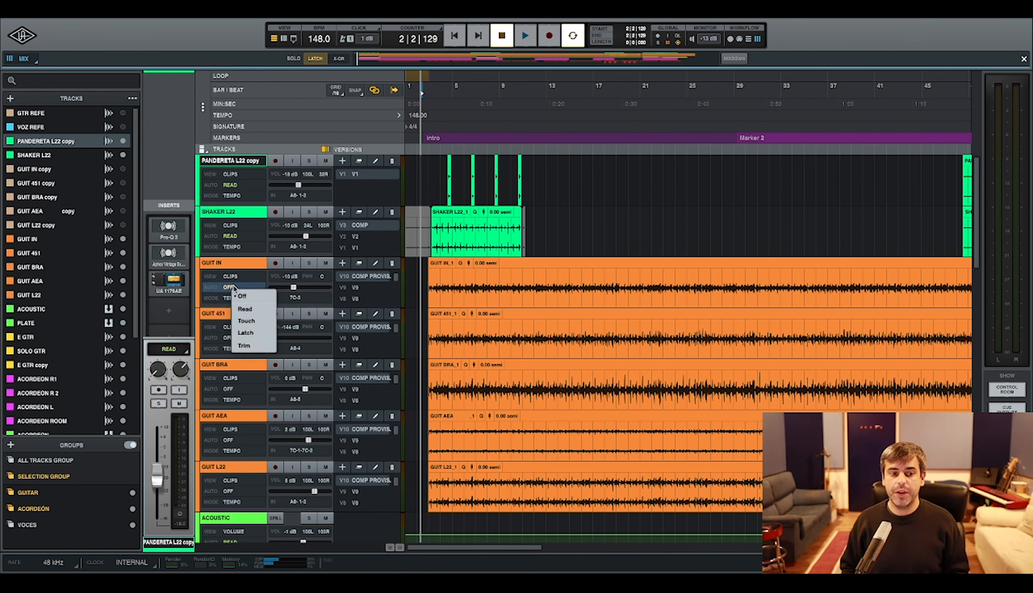
{"action": "left_click", "coordinate": [253, 297]}
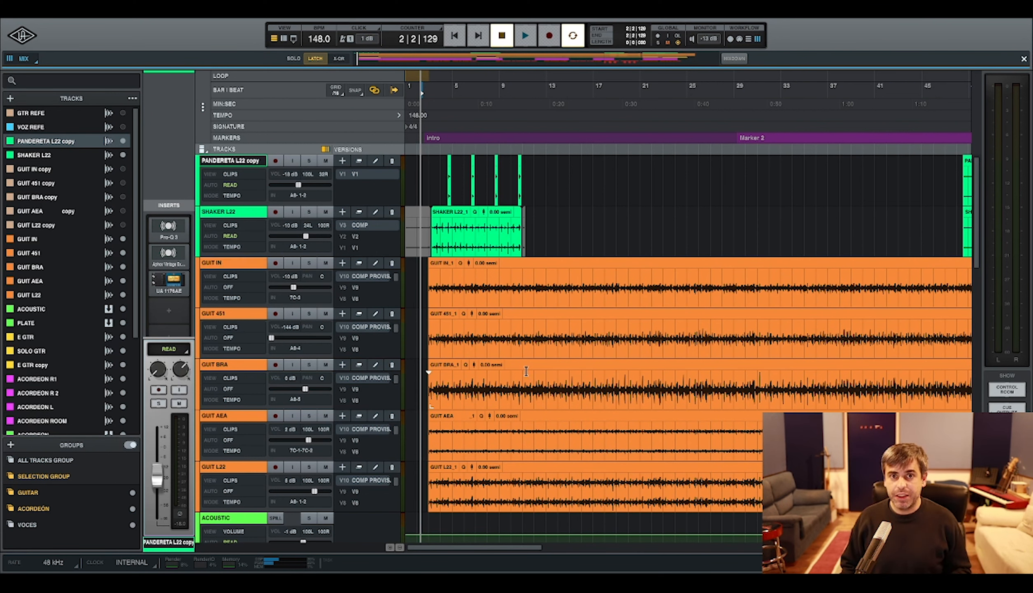
{"action": "left_click", "coordinate": [238, 275]}
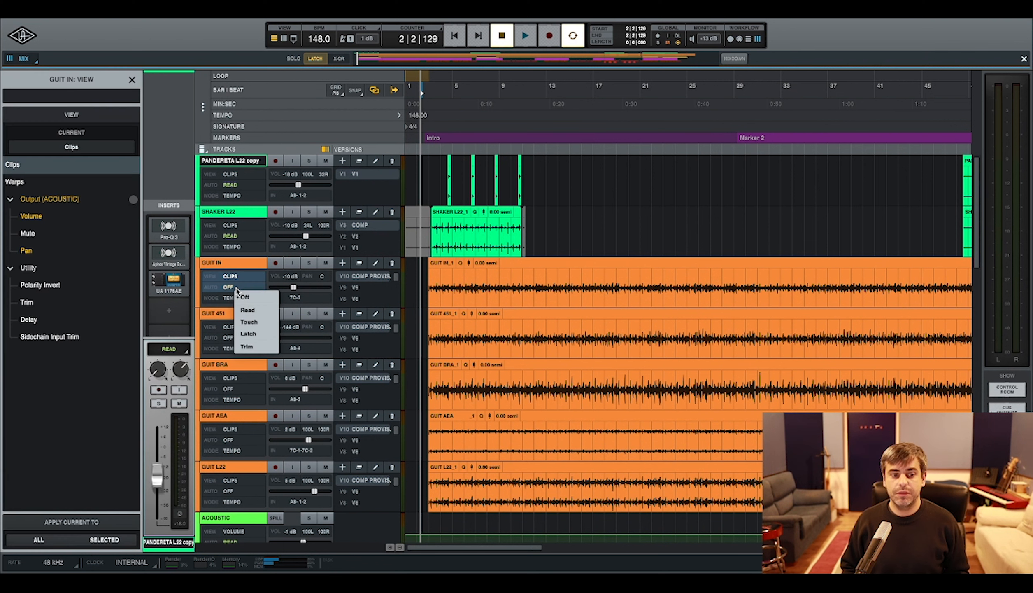
{"action": "left_click", "coordinate": [245, 314]}
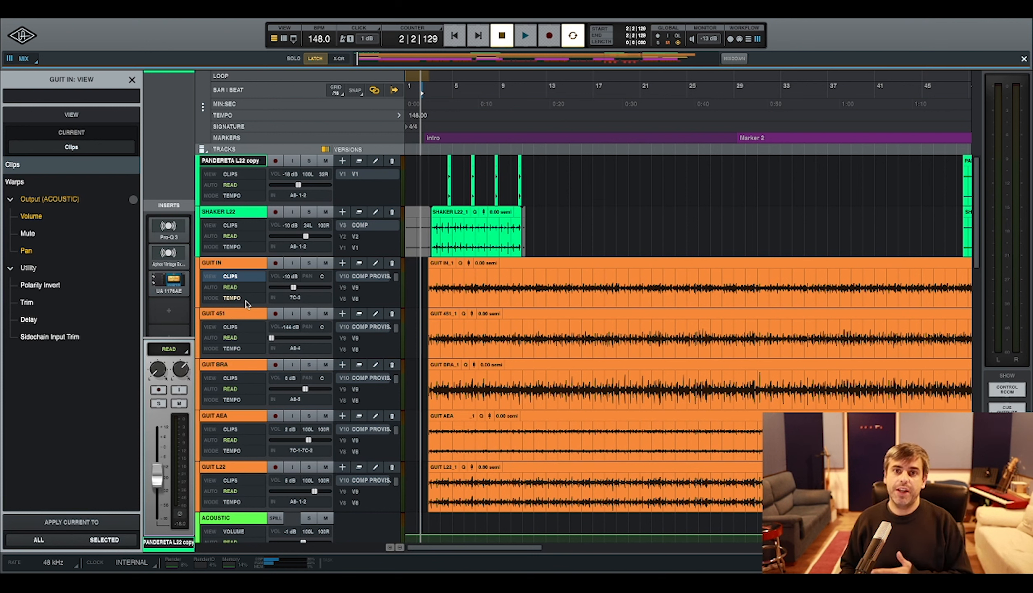
Set the guitar tracks' automation mode to Touch, select the GUIT IN track and display the guitar volume automation lanes
{"action": "left_click", "coordinate": [243, 288]}
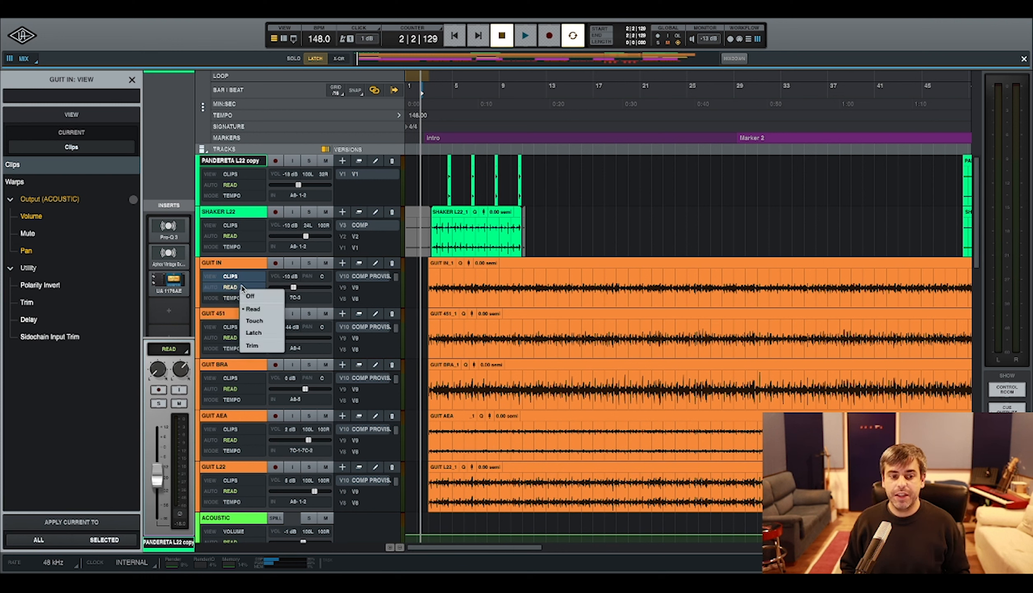
{"action": "left_click", "coordinate": [259, 321]}
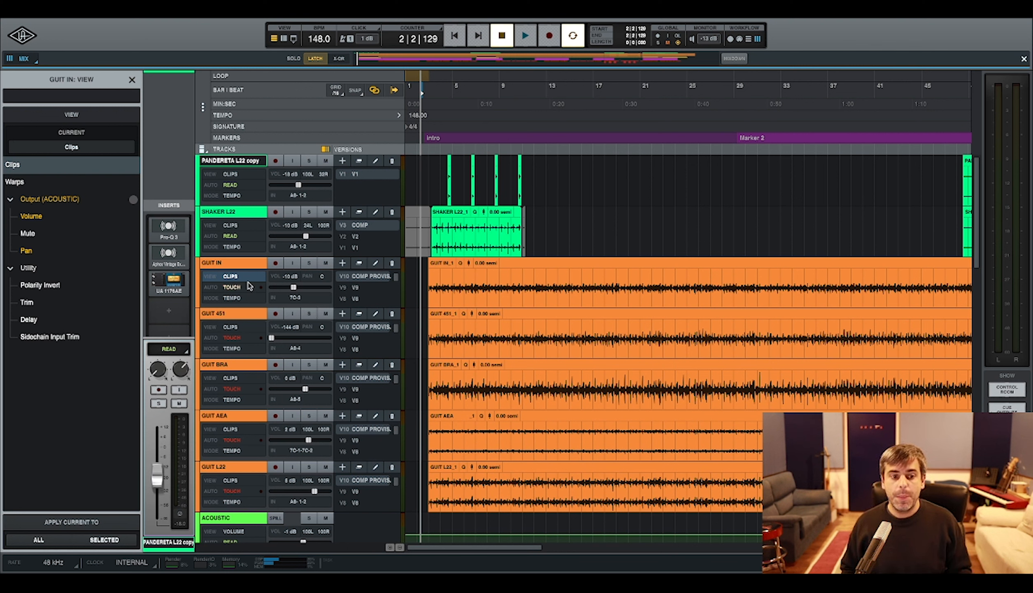
{"action": "left_click", "coordinate": [218, 263]}
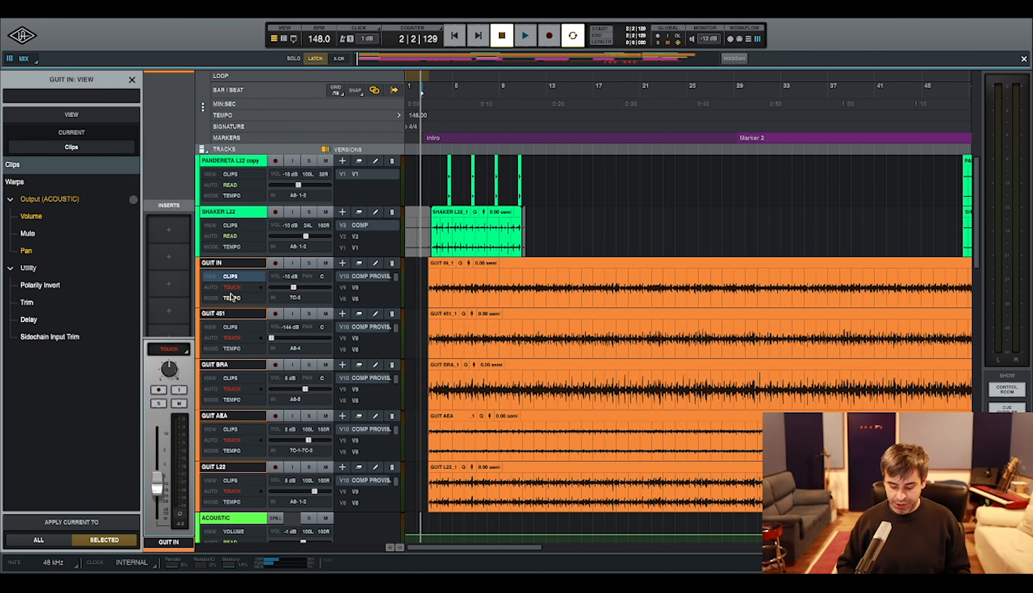
{"action": "key", "text": "minus"}
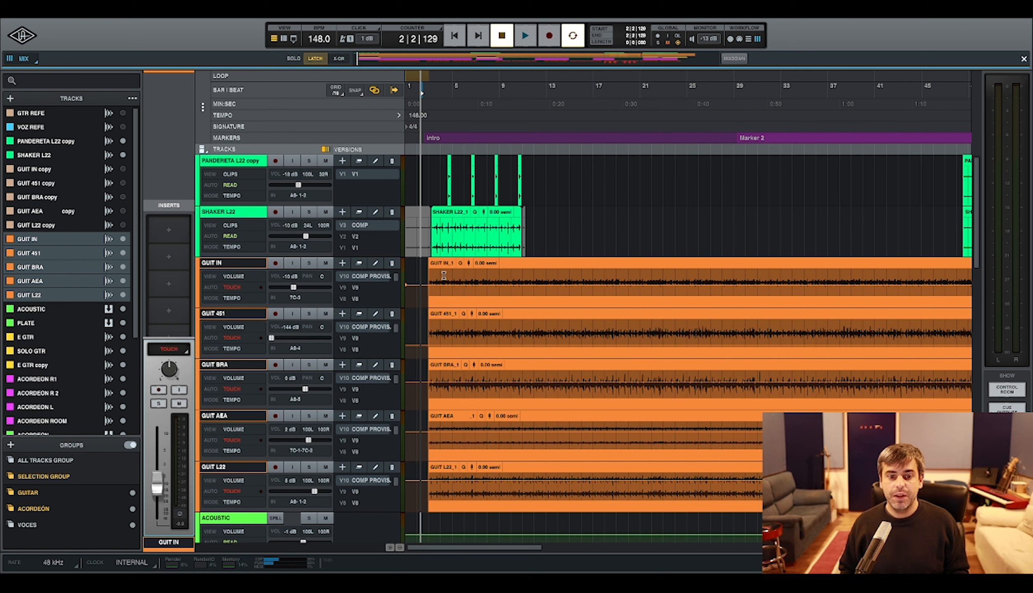
Write volume automation on the guitar tracks in Touch mode by moving and releasing the GUIT IN fader during playback from bar 2
{"action": "key", "text": "space"}
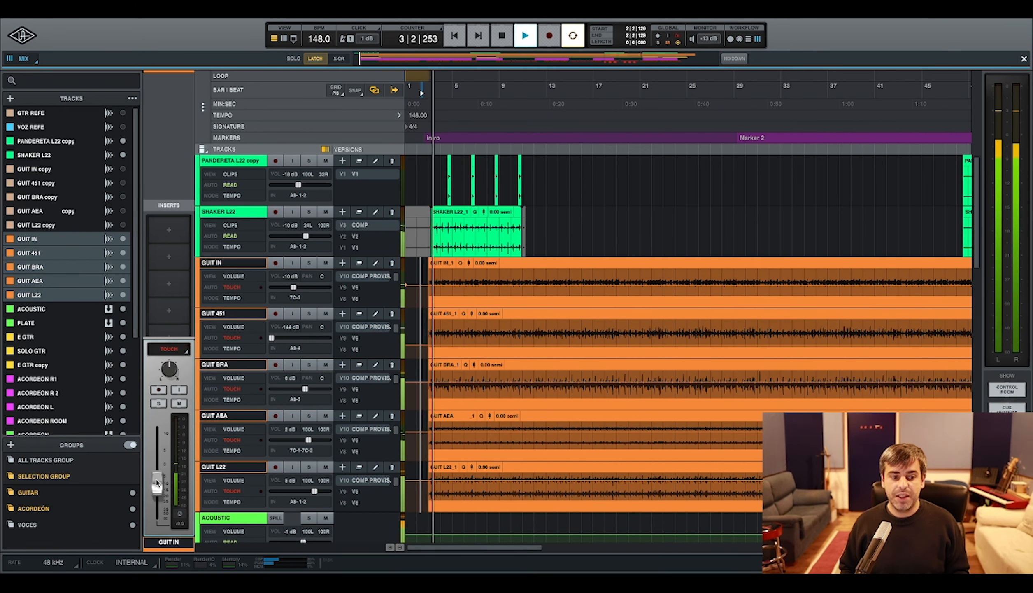
{"action": "left_click_drag", "start_coordinate": [155, 477], "coordinate": [166, 446]}
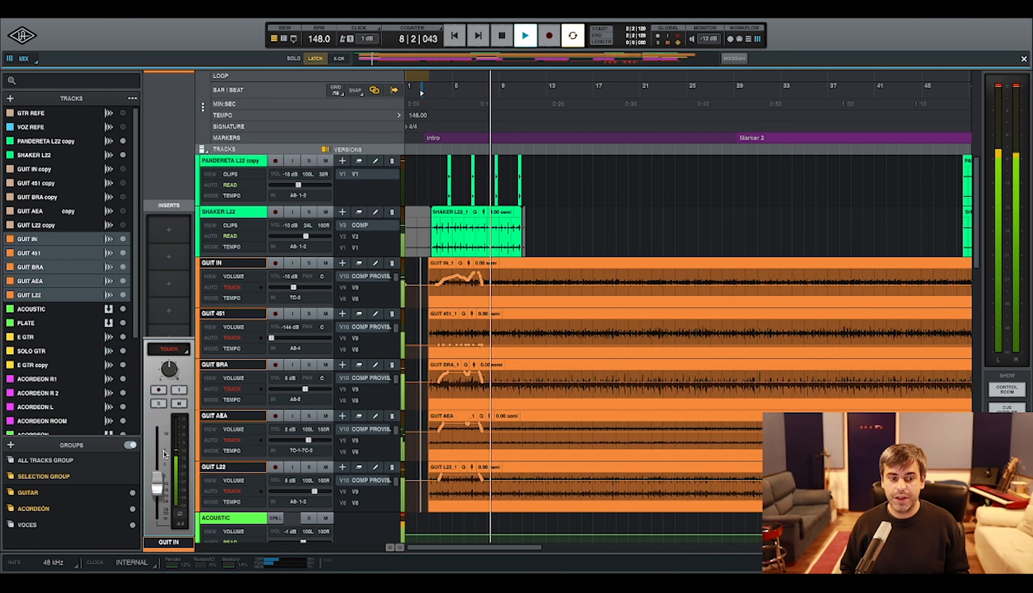
{"action": "left_click_drag", "start_coordinate": [157, 489], "coordinate": [161, 455]}
{"action": "key", "text": "space"}
Write guitar volume automation in Latch mode by moving and releasing the GUIT IN fader during playback, and undo the pass
{"action": "left_click", "coordinate": [232, 287]}
{"action": "left_click", "coordinate": [249, 334]}
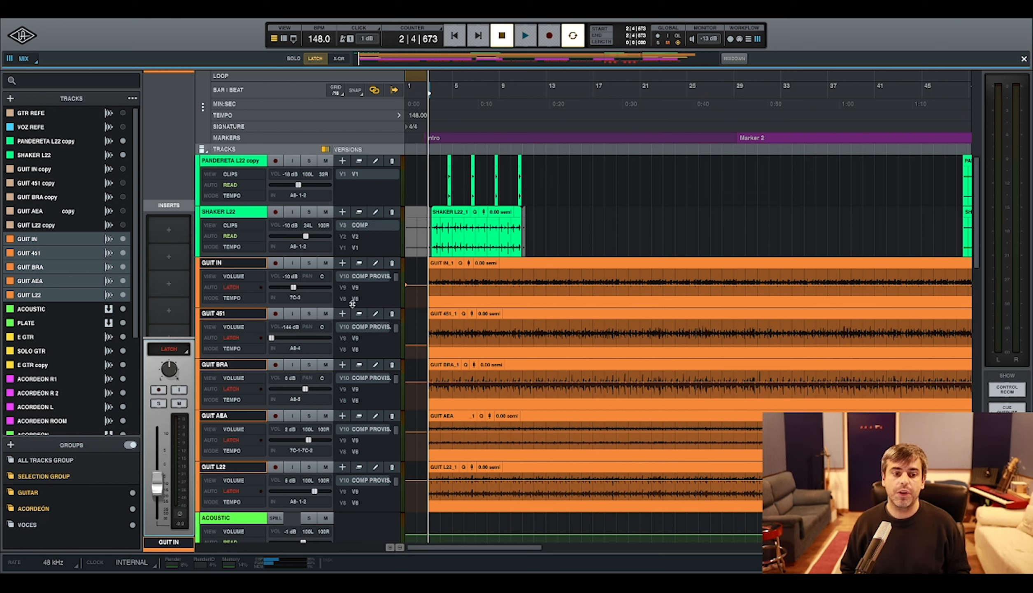
{"action": "key", "text": "space"}
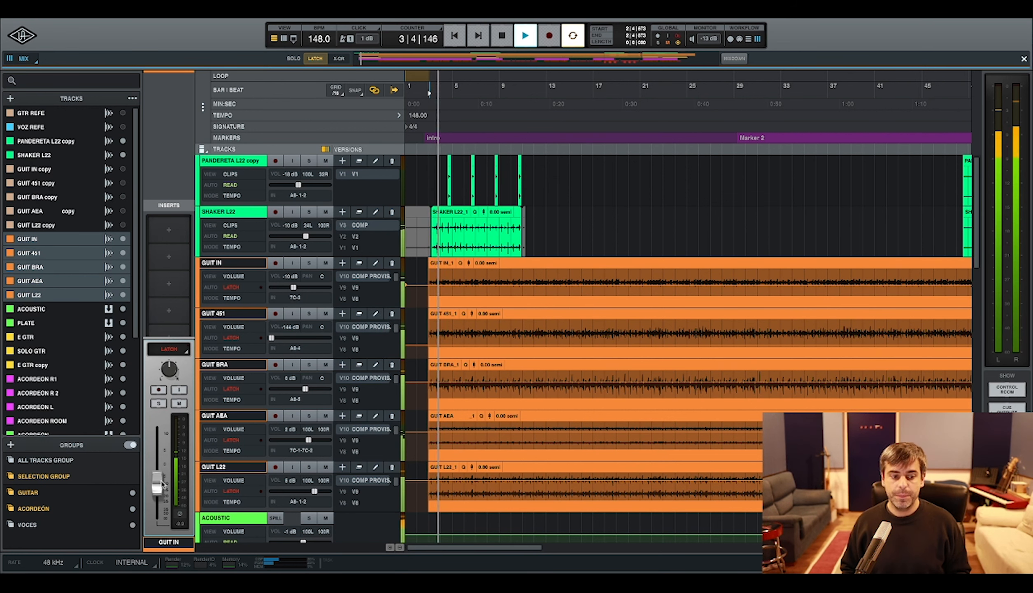
{"action": "mouse_move", "coordinate": [162, 484]}
{"action": "left_mouse_down"}
{"action": "mouse_move", "coordinate": [161, 454]}
{"action": "mouse_move", "coordinate": [162, 477]}
{"action": "mouse_move", "coordinate": [163, 463]}
{"action": "left_mouse_up"}
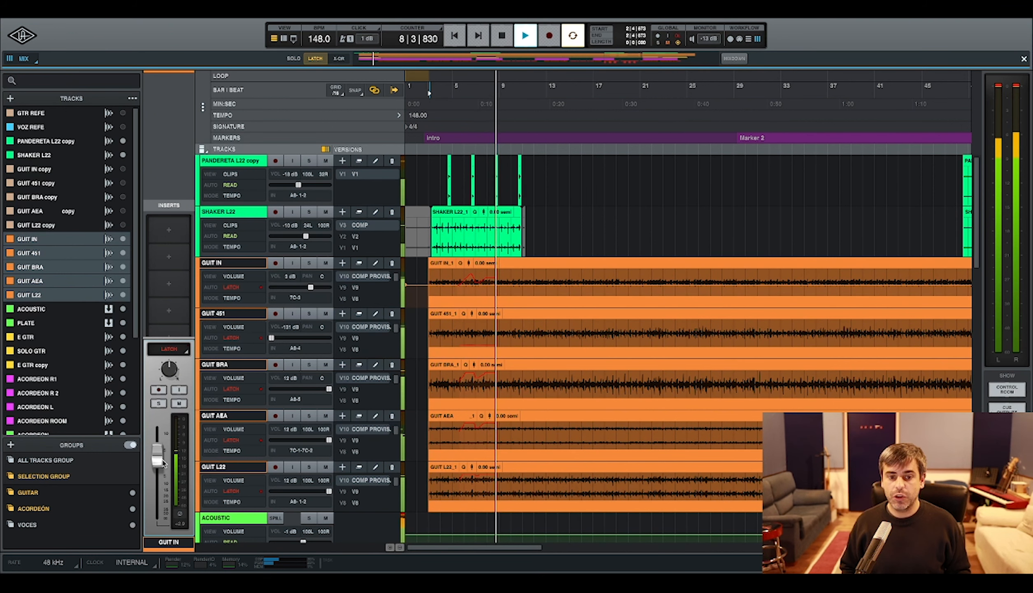
{"action": "mouse_move", "coordinate": [164, 463]}
{"action": "left_mouse_down"}
{"action": "mouse_move", "coordinate": [160, 472]}
{"action": "mouse_move", "coordinate": [164, 449]}
{"action": "left_mouse_up"}
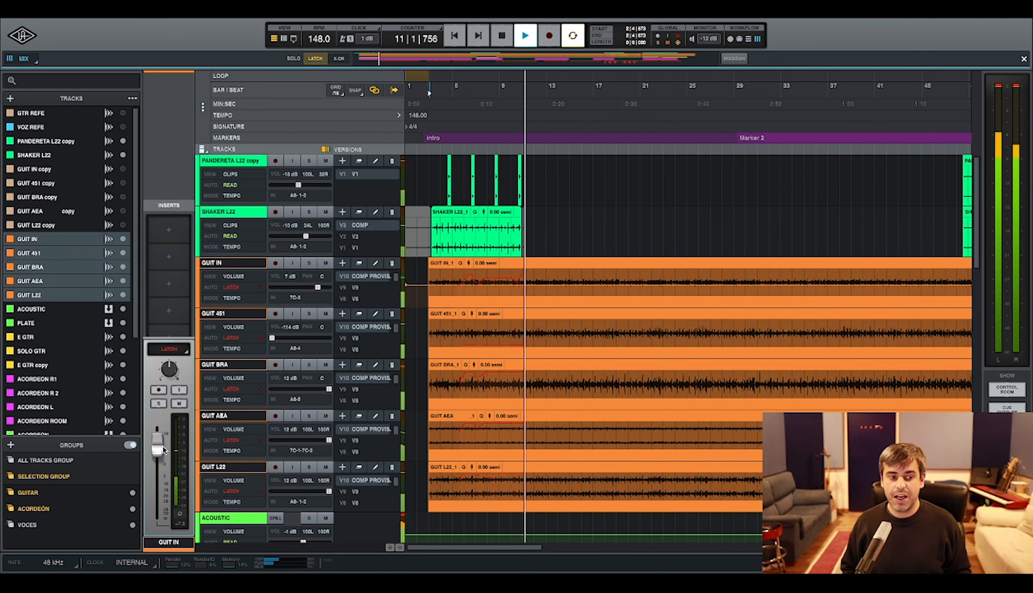
{"action": "key", "text": "space"}
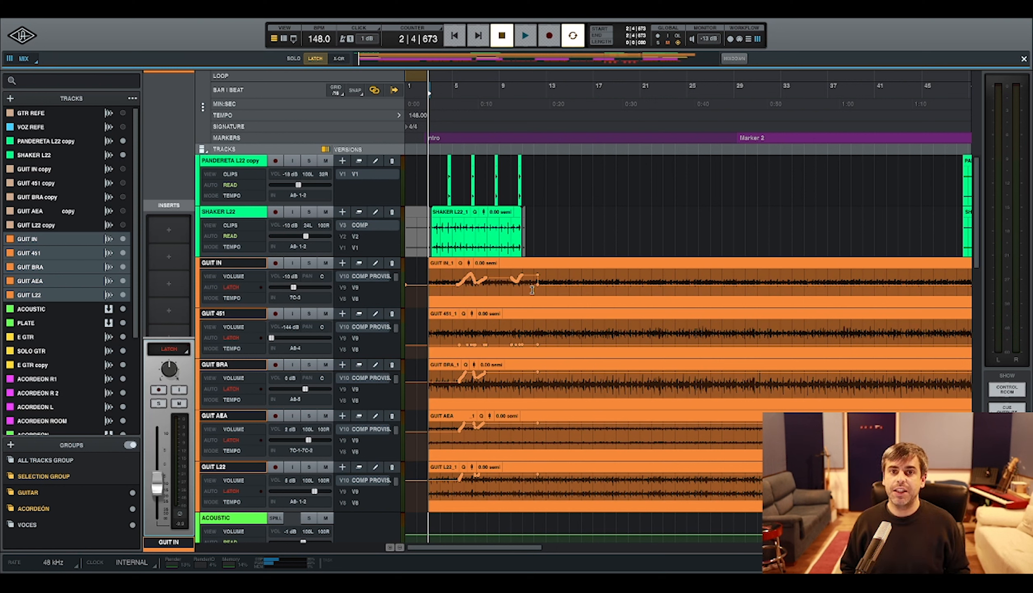
{"action": "key", "text": "ctrl+z"}
Enable Trim for the guitar tracks' automation and combine it with Touch mode
{"action": "left_click", "coordinate": [248, 288]}
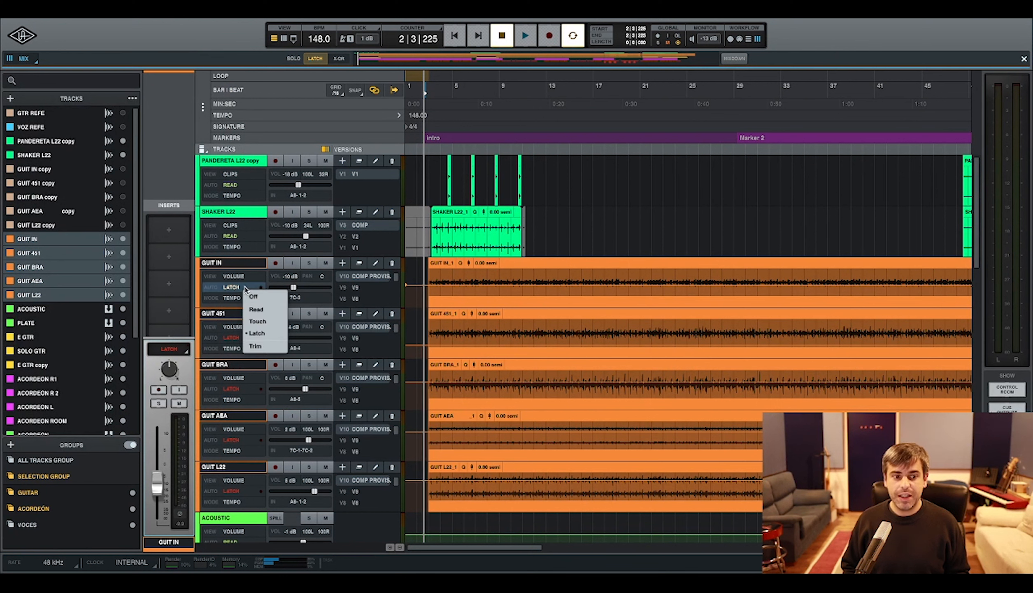
{"action": "left_click", "coordinate": [256, 346]}
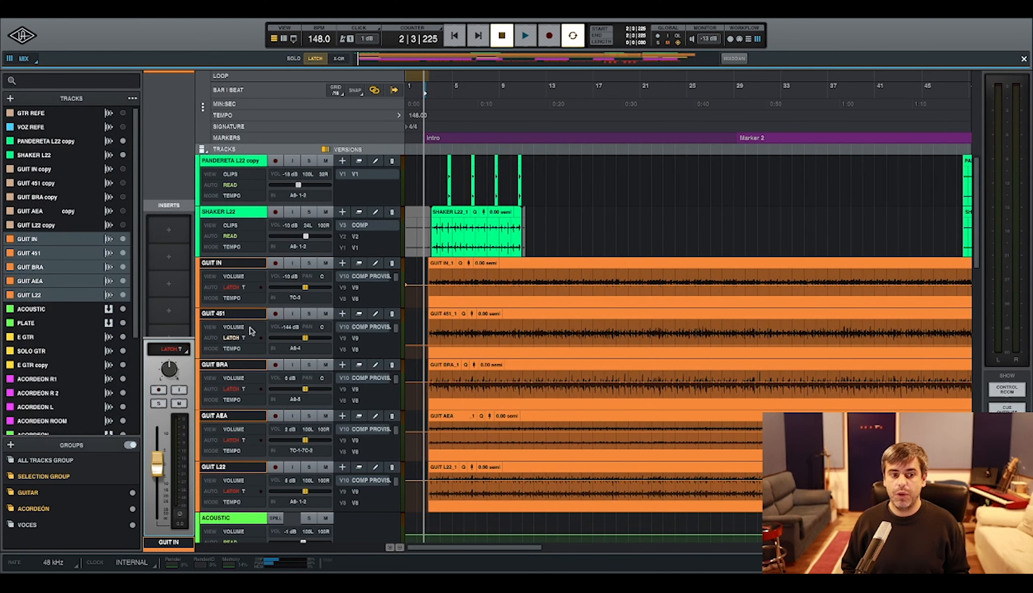
{"action": "left_click", "coordinate": [244, 290]}
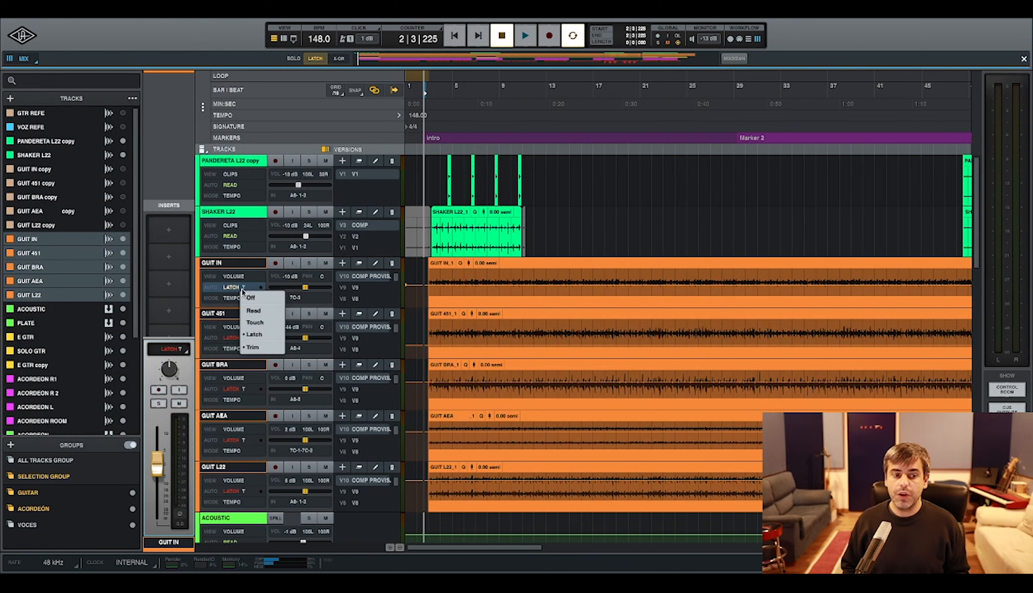
{"action": "left_click", "coordinate": [255, 322]}
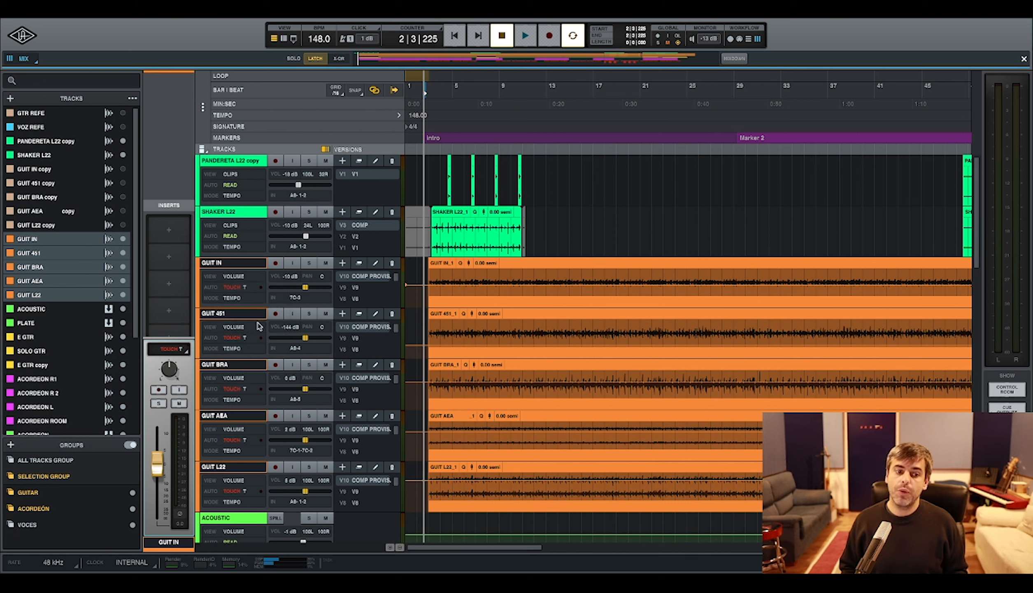